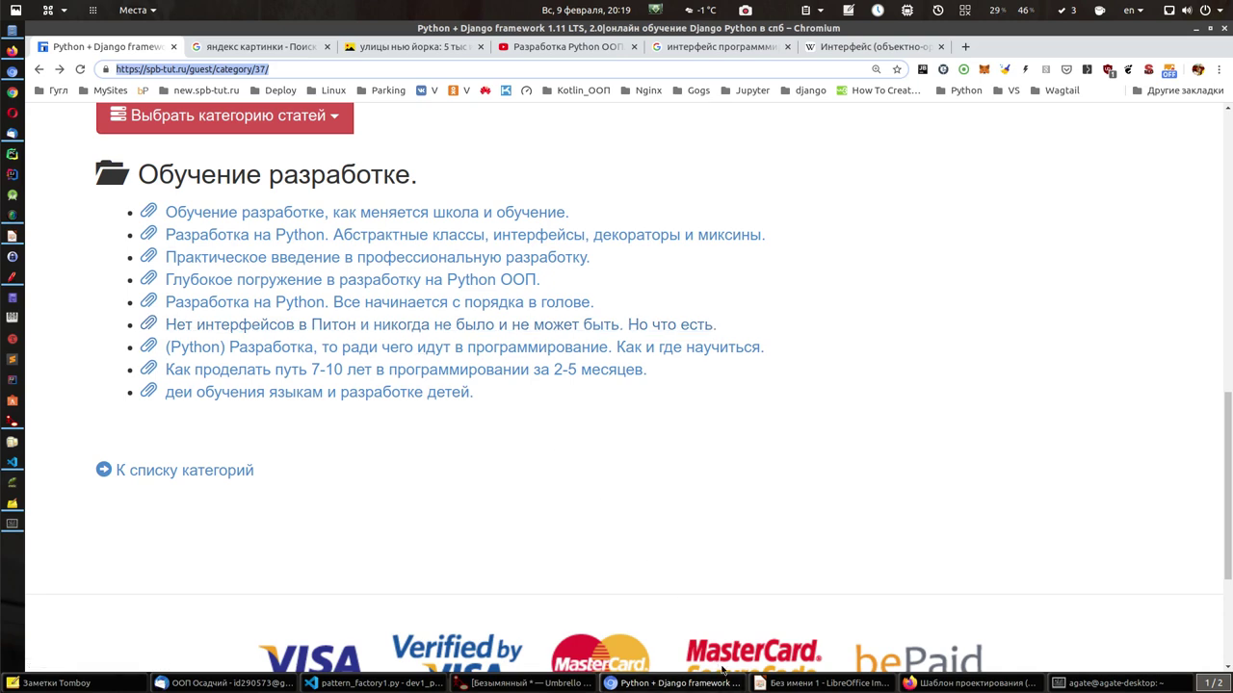
Step: Switch to LibreOffice Impress and add a new blank slide after slide 3
left_click(804, 688)
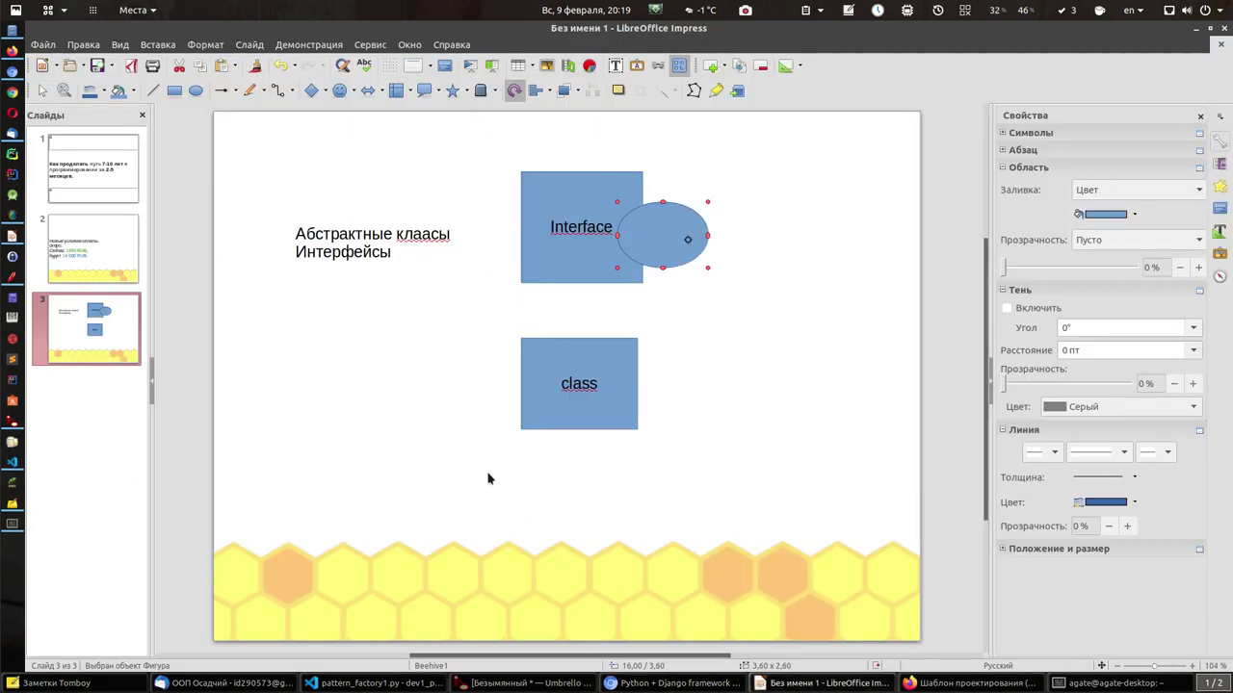
right_click(104, 416)
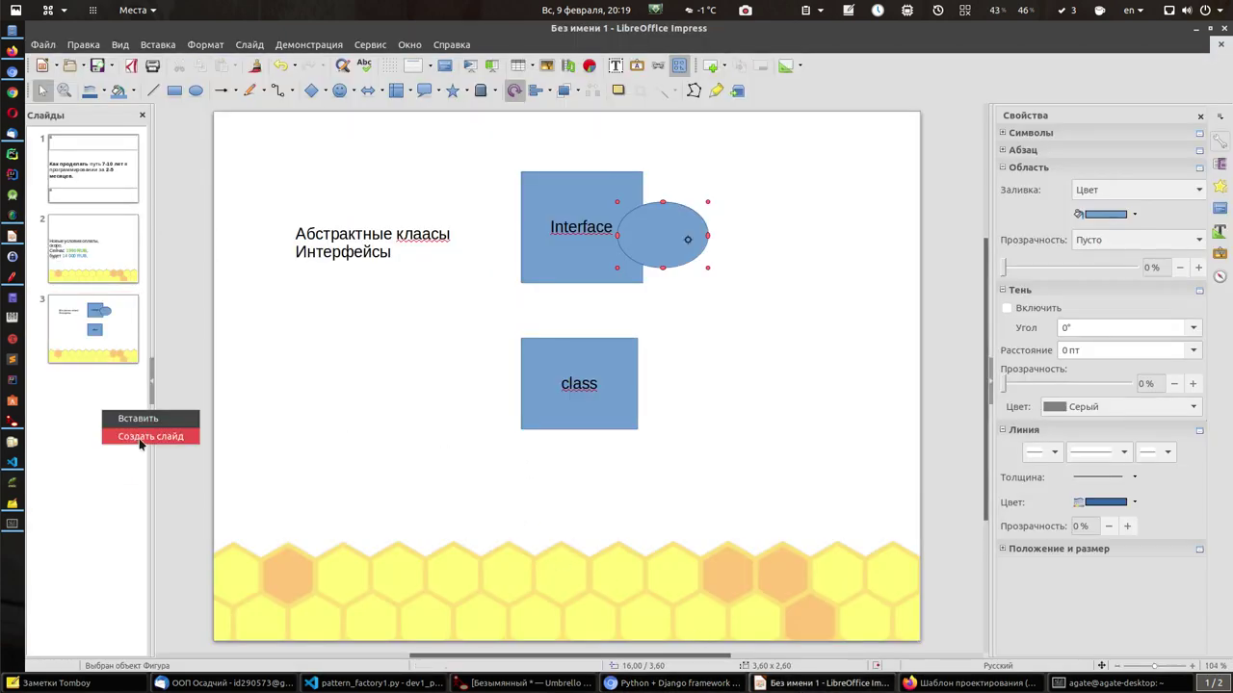
left_click(139, 438)
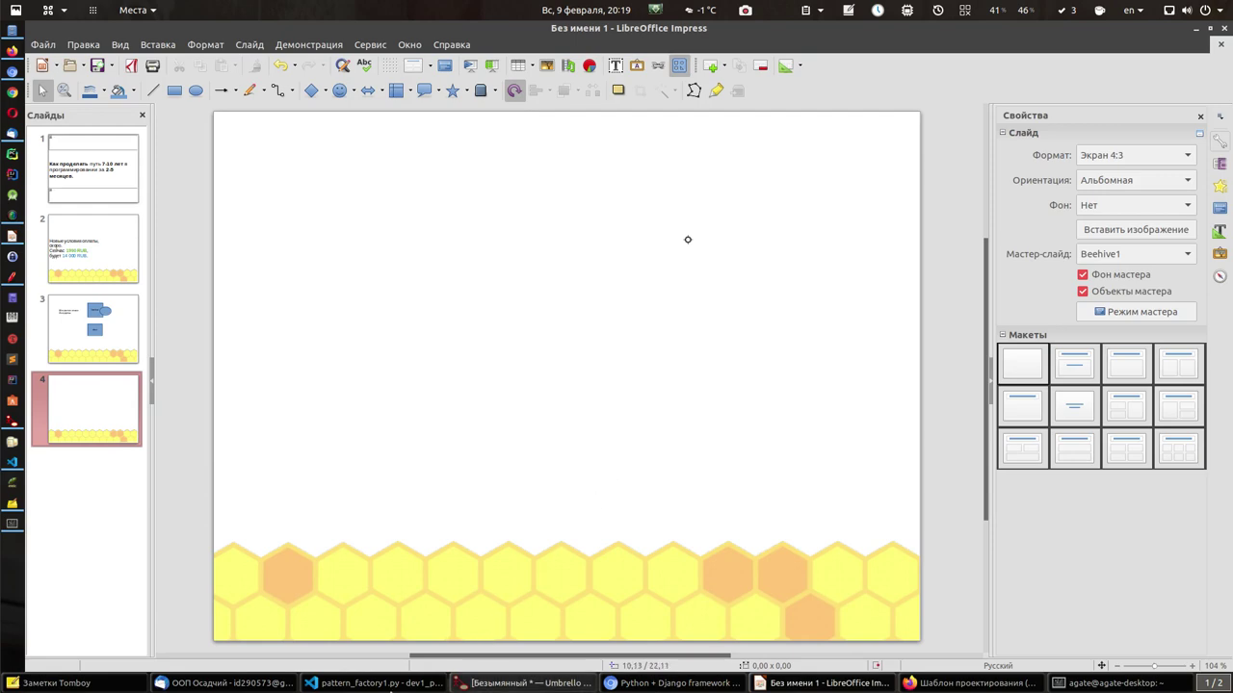
Step: Switch to Visual Studio Code, open main.py and highlight the empty list assignment a = []
left_click(381, 683)
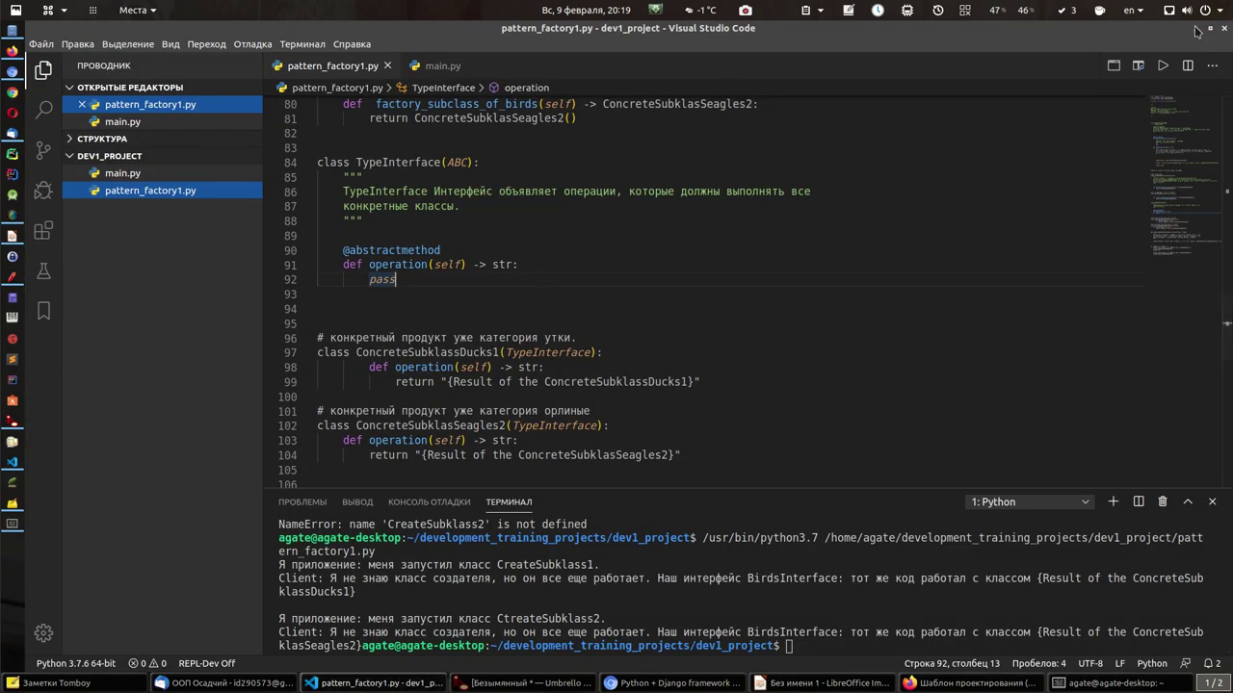
key("alt+Tab")
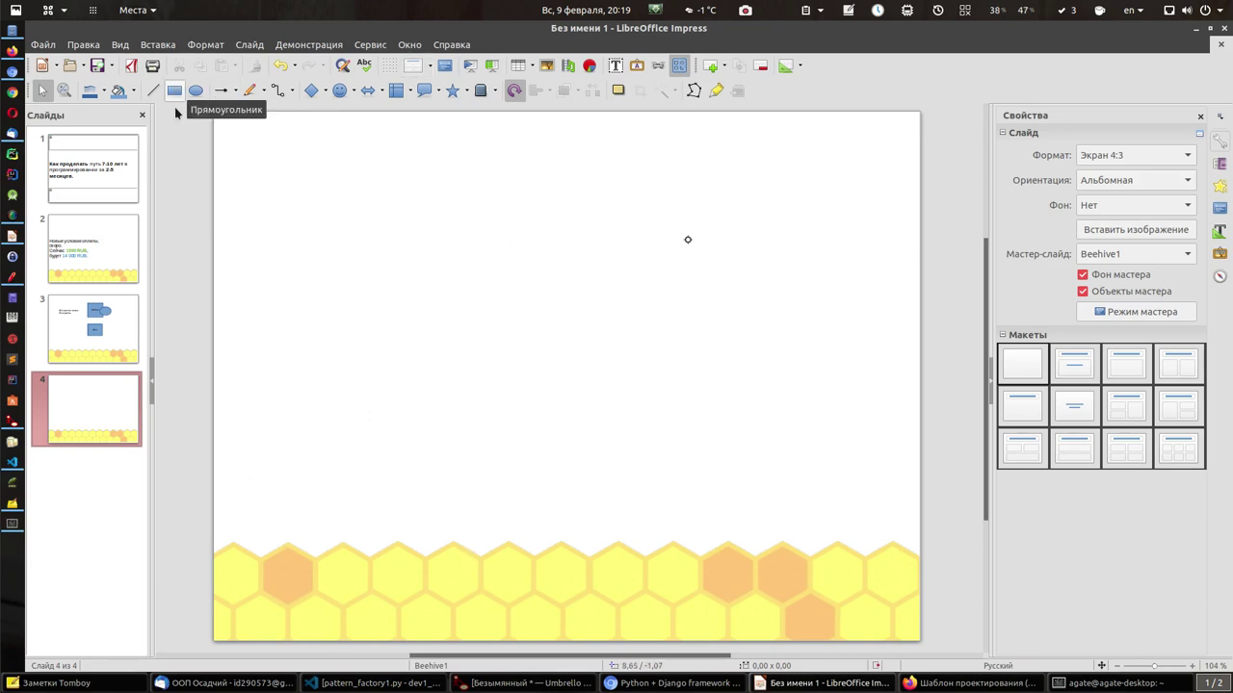
left_click(332, 685)
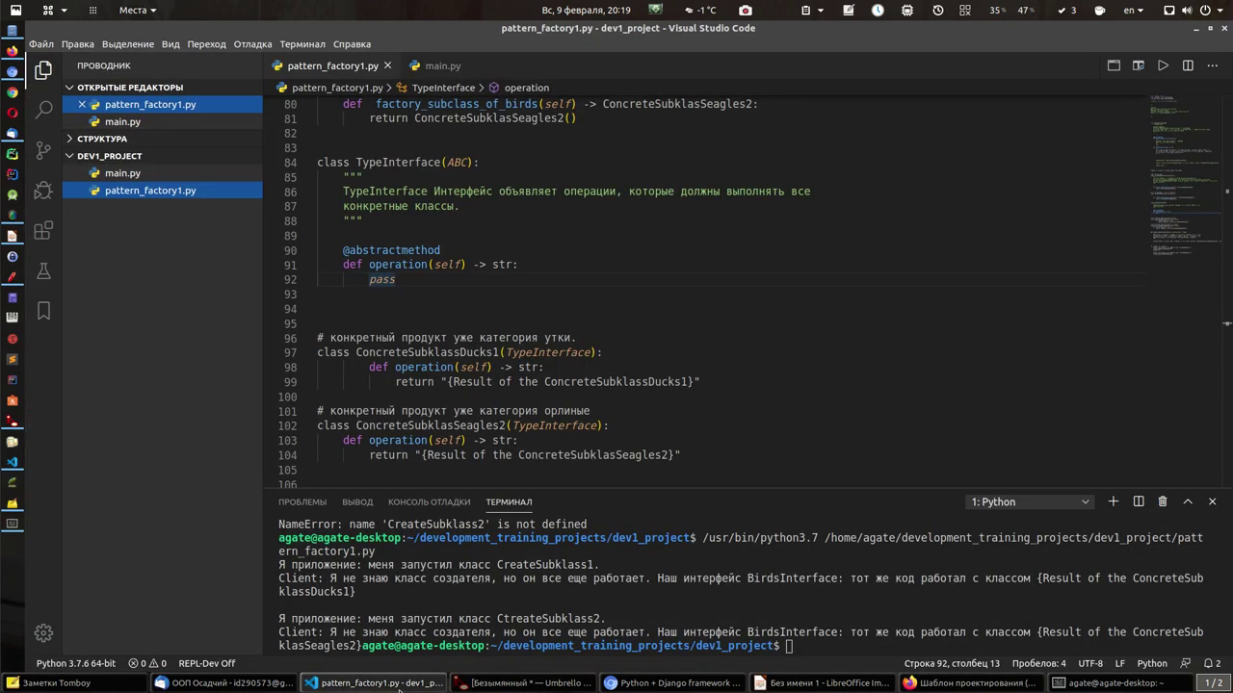
left_click(125, 174)
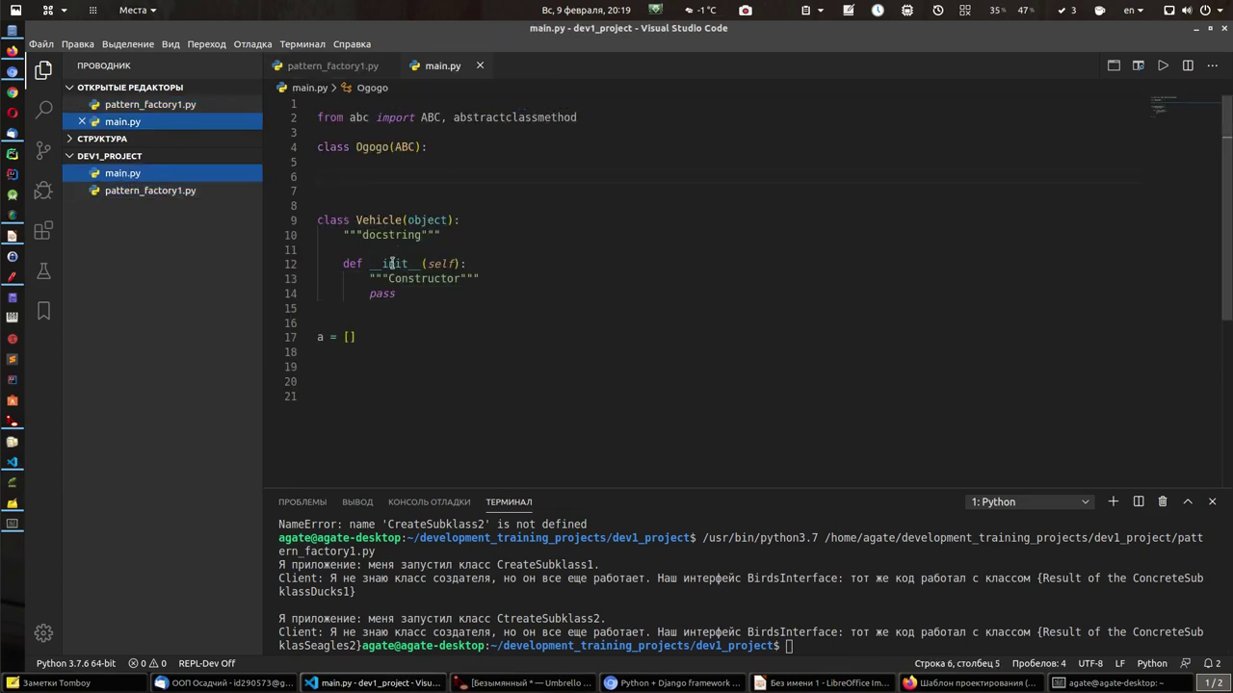
left_click_drag(357, 337, 307, 327)
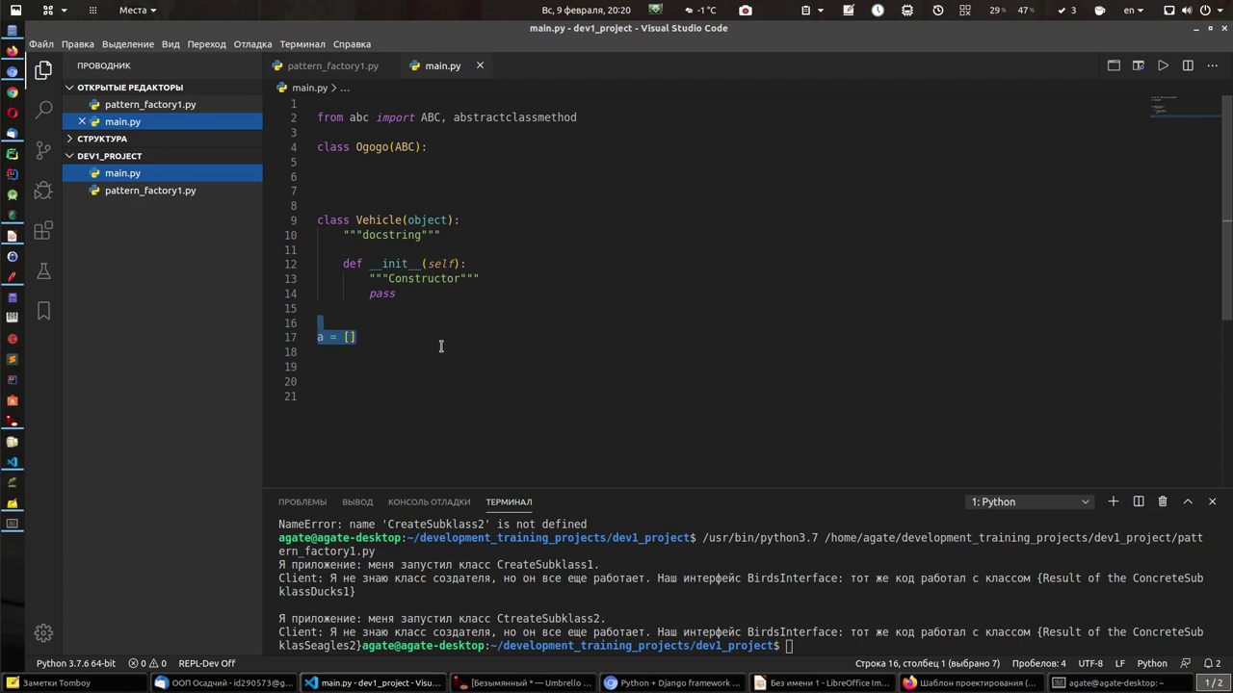
Step: Switch back to LibreOffice Impress and add a text box reading "Список" near the middle of slide 4
left_click(849, 683)
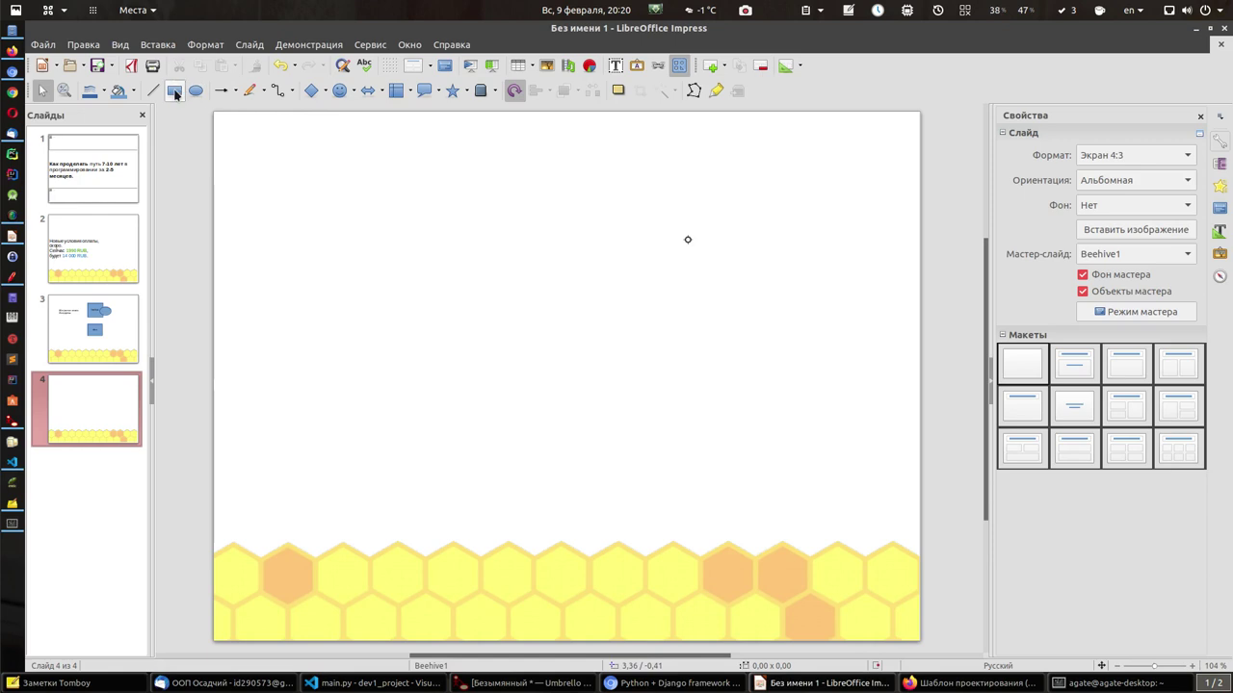
left_click(610, 73)
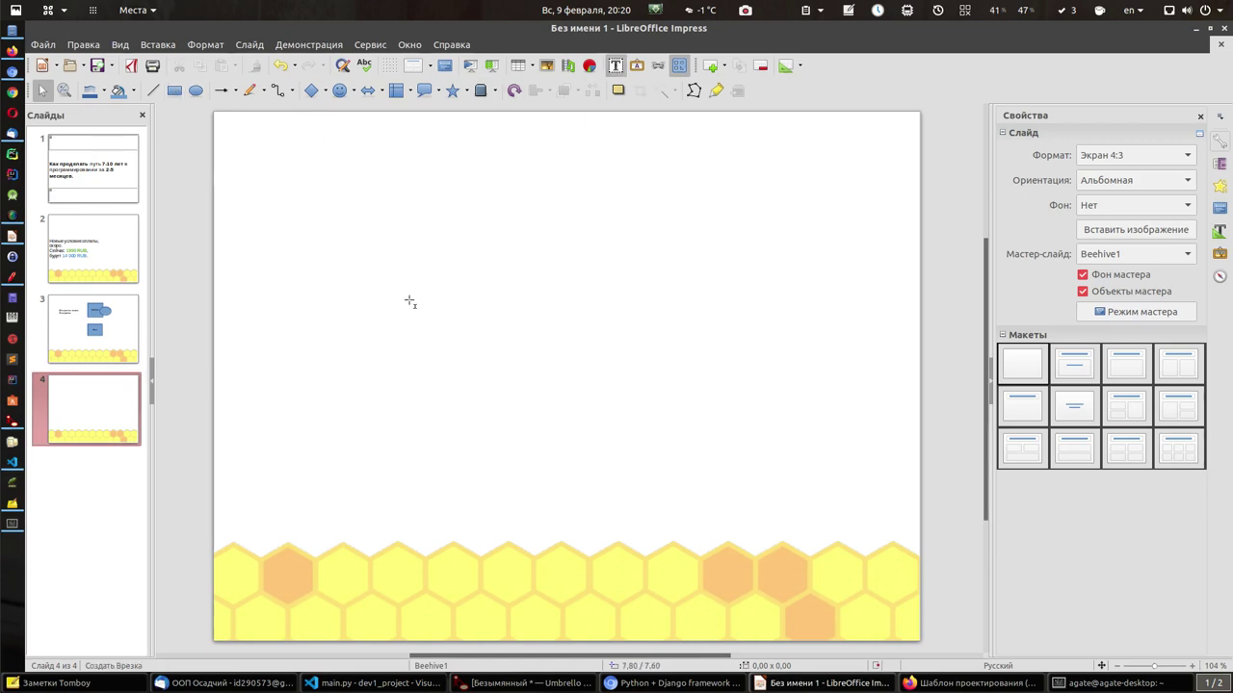
left_click(407, 303)
type("cgbc")
key("BackSpace")
key("BackSpace")
key("BackSpace")
key("BackSpace")
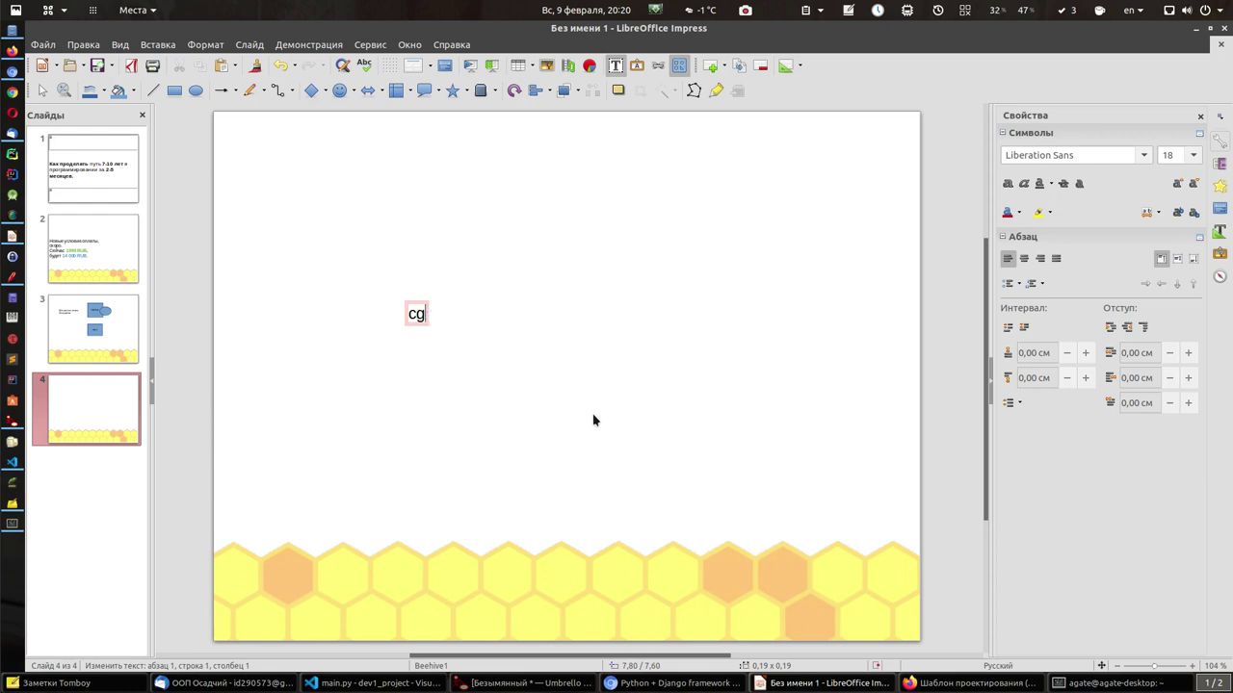
key("super+space")
type("список")
key("Return")
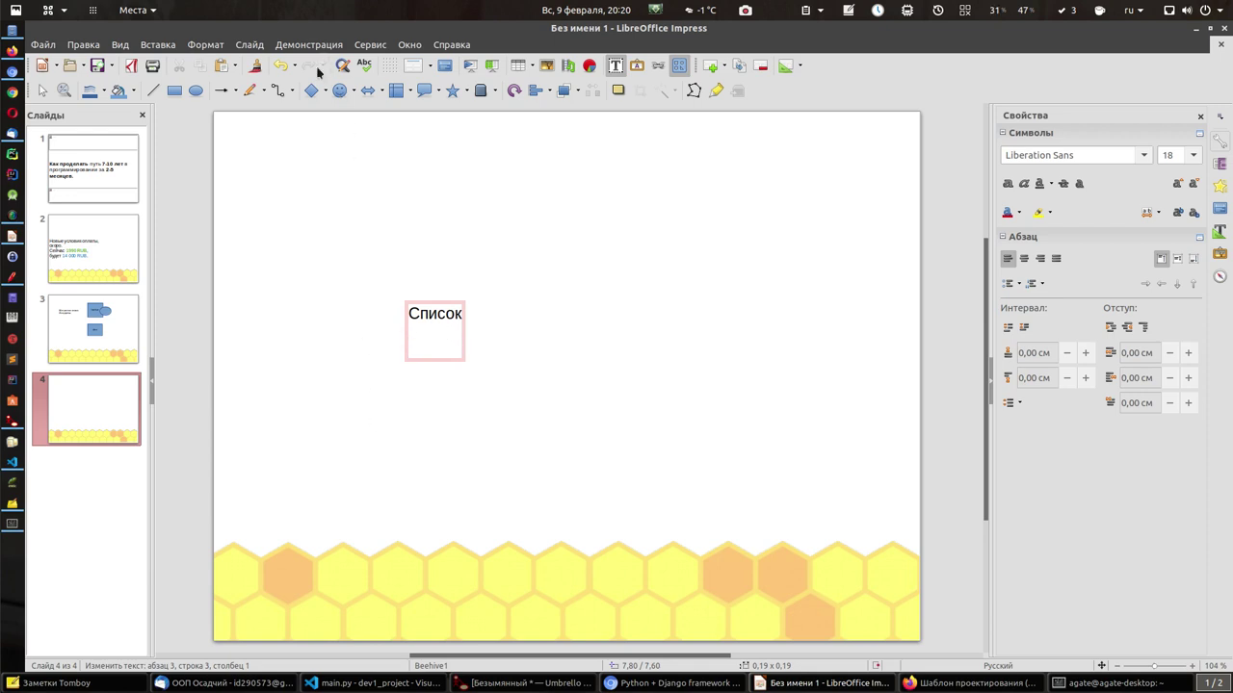
Step: Draw two freeform curves below and to the left of "Список", about 5.12 × 4.63 cm and 2.21 × 3.82 cm
left_click(264, 93)
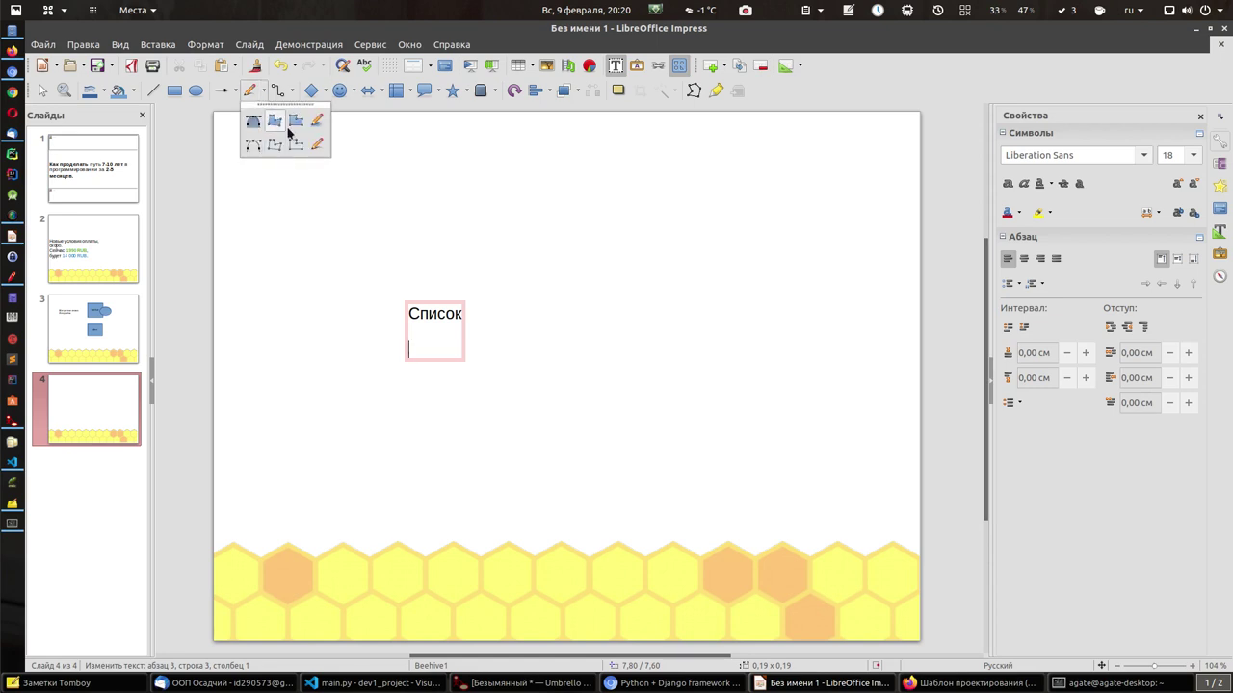
left_click(317, 143)
mouse_move(314, 370)
left_mouse_down()
mouse_move(236, 429)
mouse_move(365, 486)
left_mouse_up()
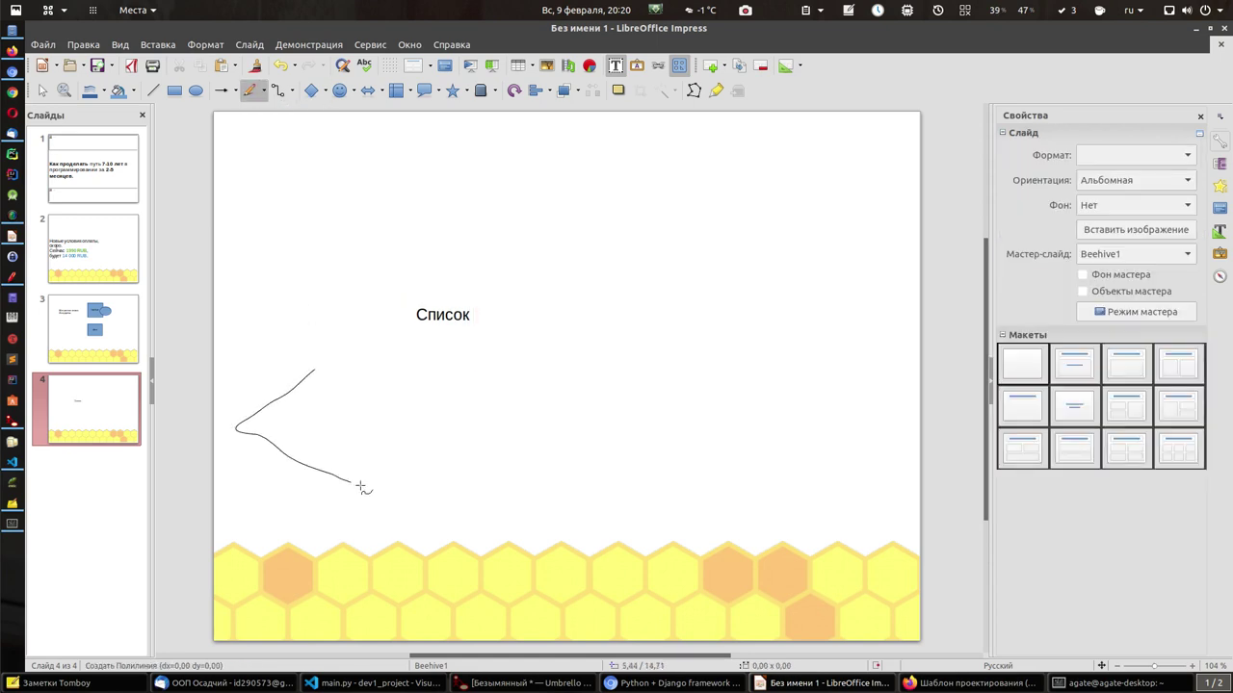
left_click(265, 92)
left_click(319, 146)
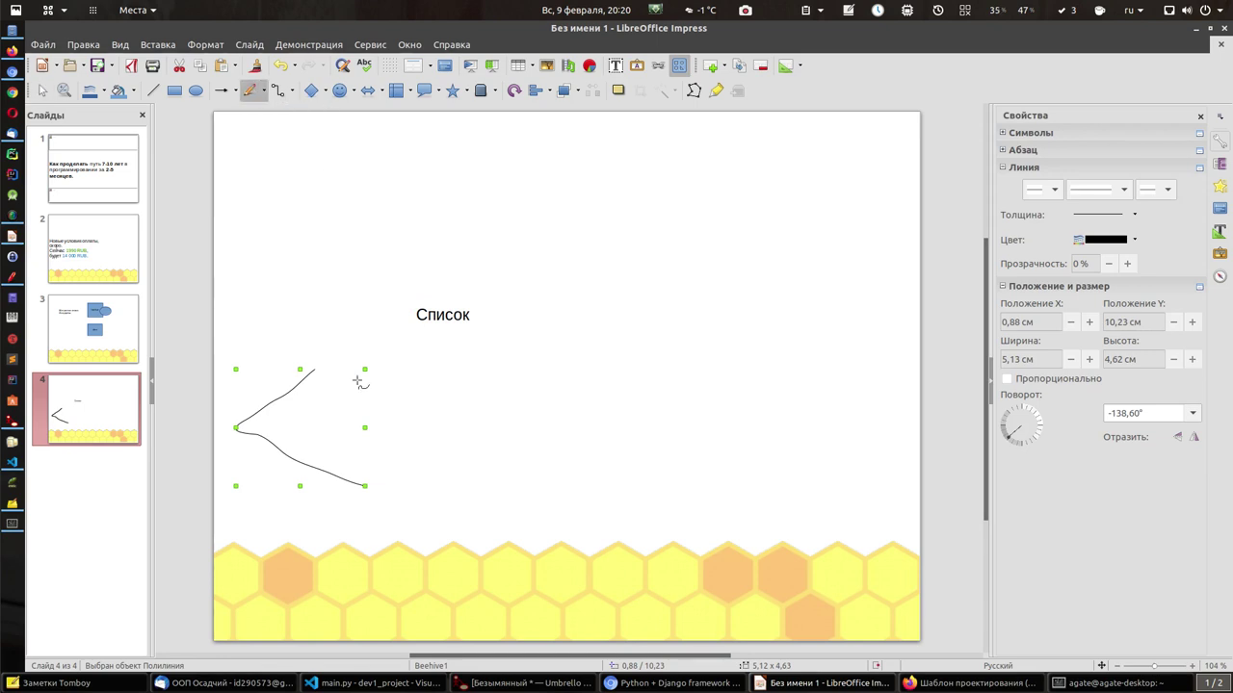
mouse_move(343, 373)
left_mouse_down()
mouse_move(308, 415)
mouse_move(363, 472)
left_mouse_up()
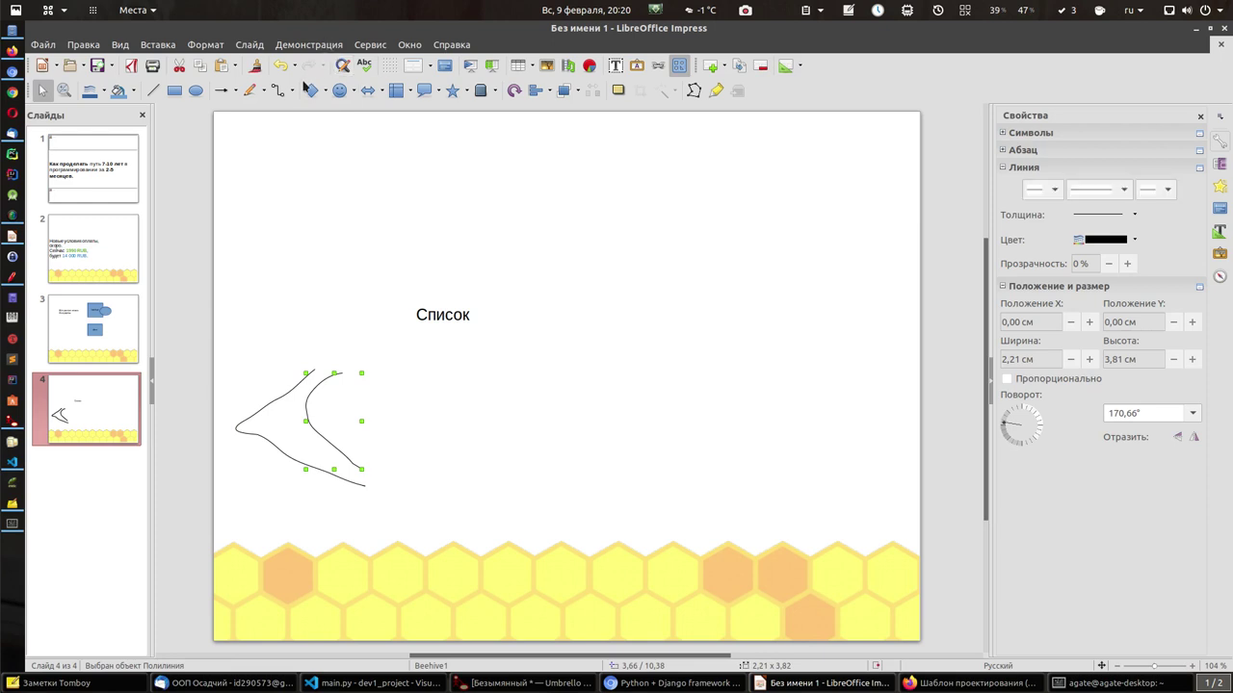
Step: Draw a rectangle about 5.00 × 3.80 cm over the text "Список" and shift it slightly to the left
left_click(174, 91)
left_click_drag(400, 243, 527, 339)
mouse_move(457, 272)
left_mouse_down()
mouse_move(498, 287)
mouse_move(482, 267)
mouse_move(442, 261)
mouse_move(442, 272)
left_mouse_up()
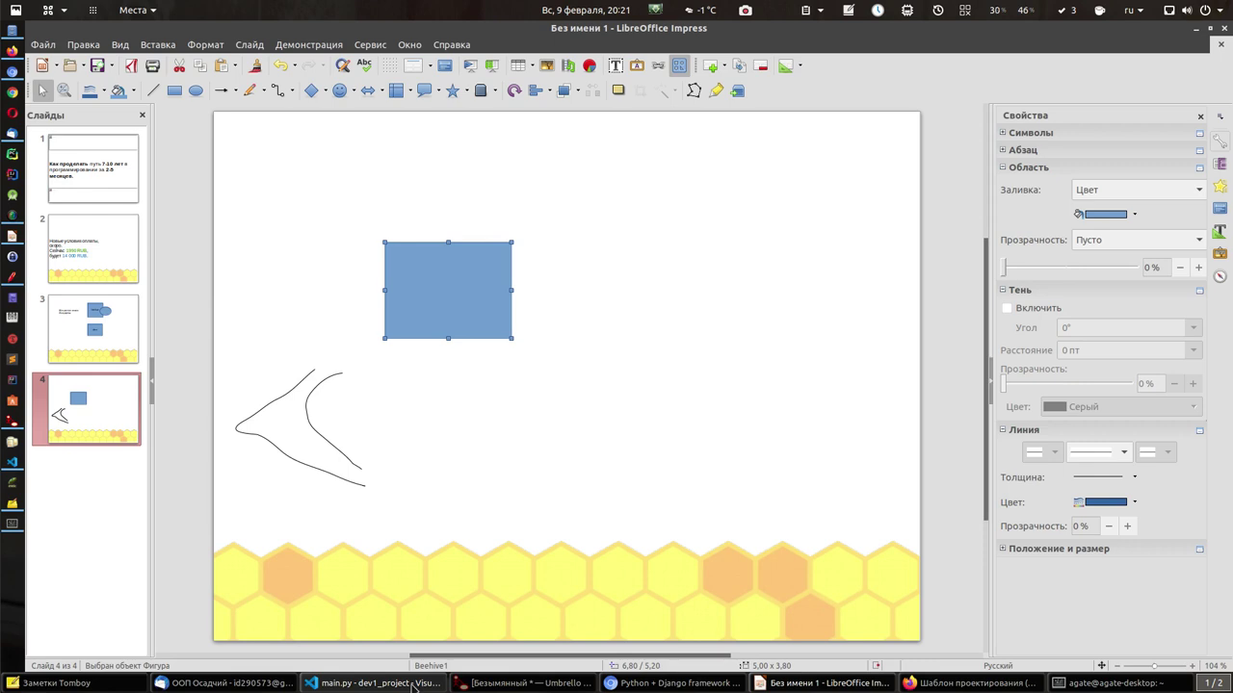
Step: Switch to Visual Studio Code, review the client code and subclasses in pattern_factory1.py, and return to the Impress slide
left_click(412, 686)
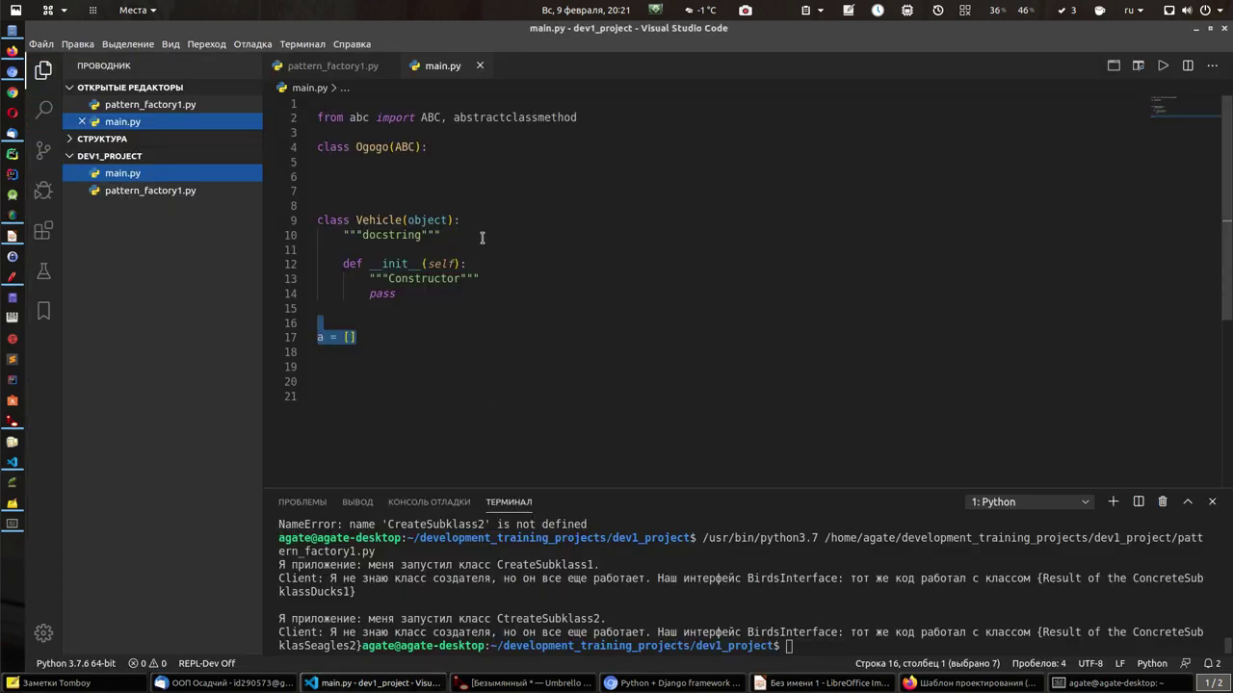
left_click(144, 190)
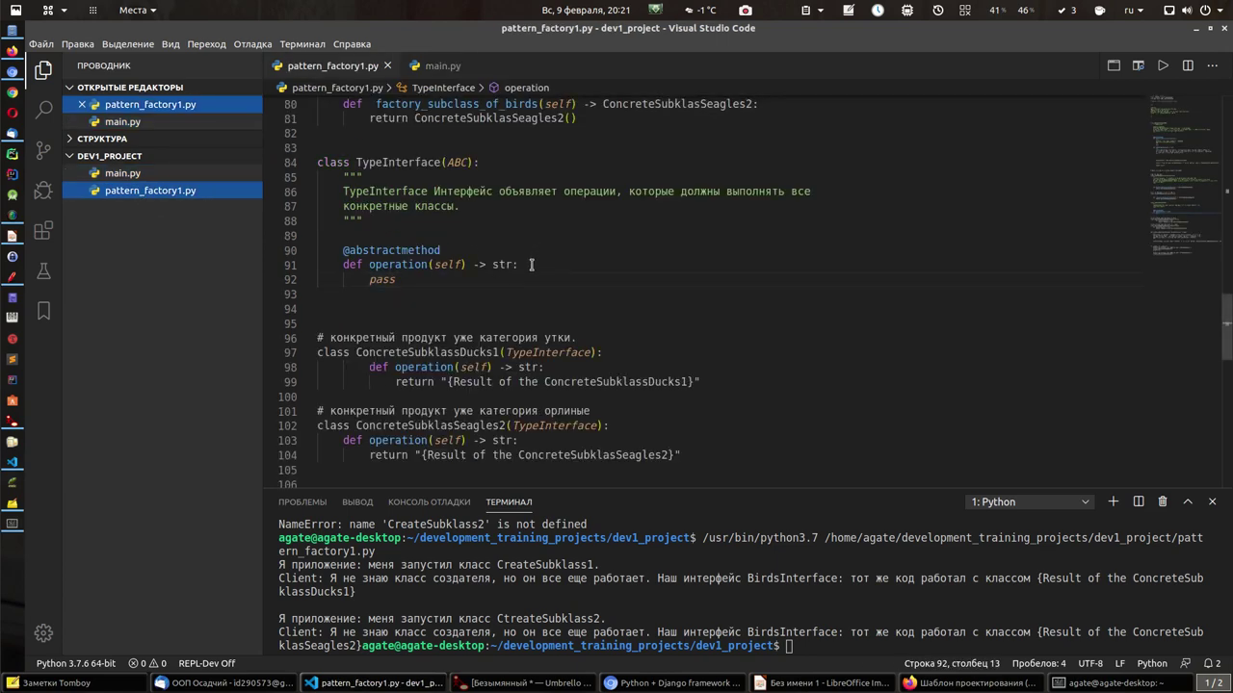
scroll(523, 332, "down", 5)
scroll(523, 332, "down", 5)
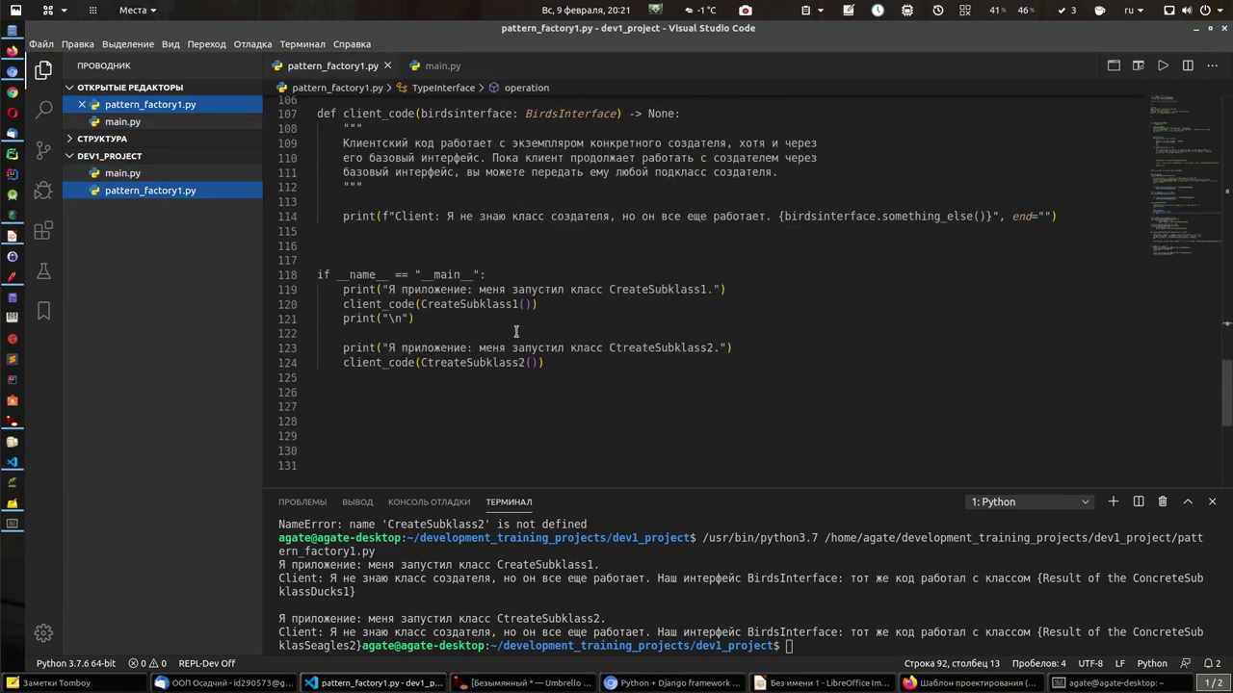
scroll(497, 328, "up", 10)
scroll(493, 327, "up", 7)
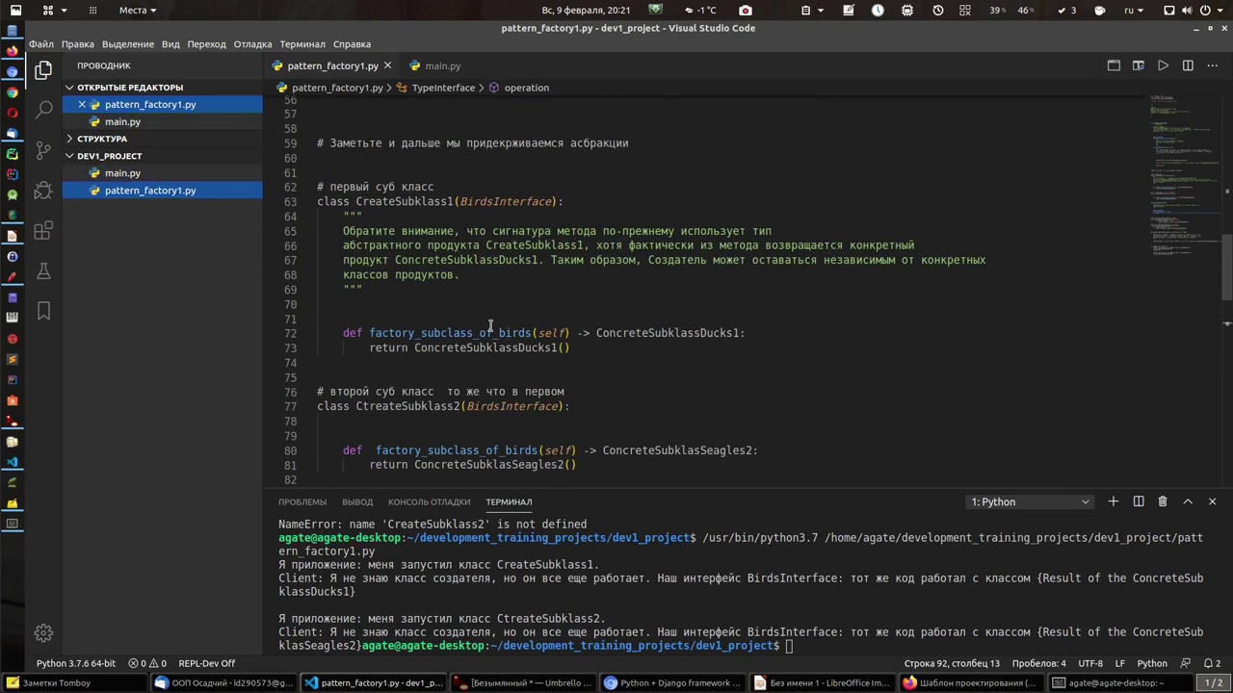
left_click(1199, 33)
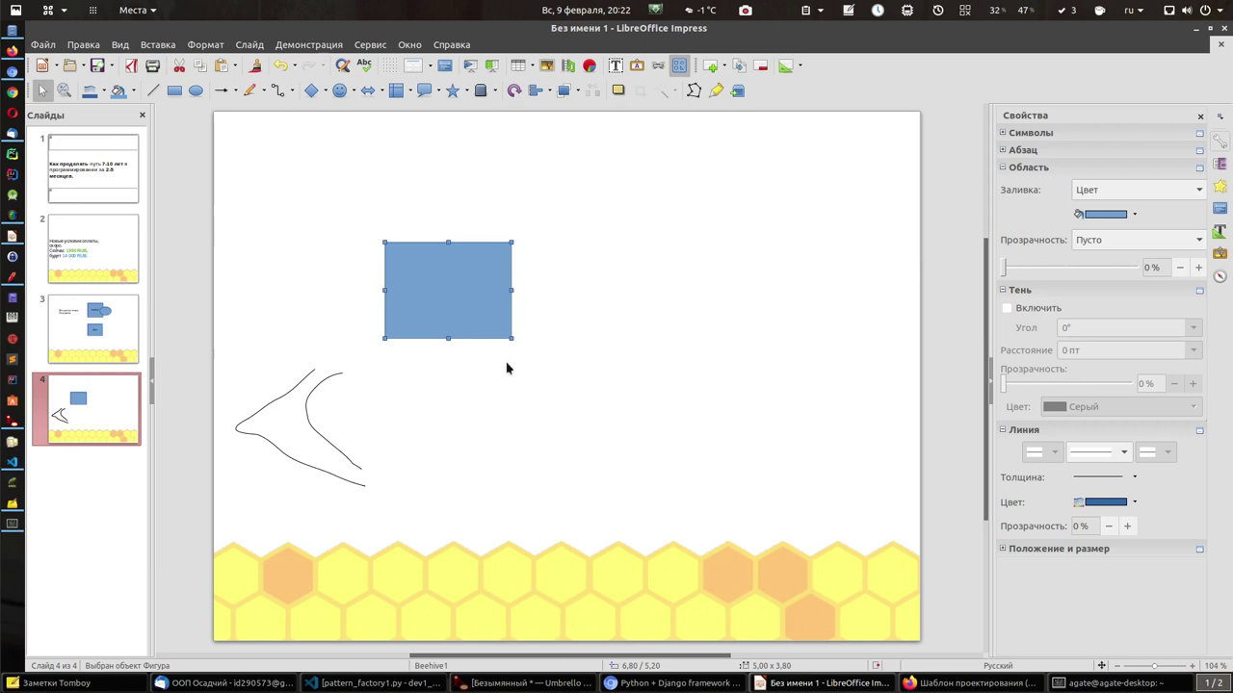
Step: Move the rectangle to the slide's upper-left corner and draw an ellipse about 4.00 × 3.62 cm below and right of "Список"
left_click_drag(445, 263, 293, 132)
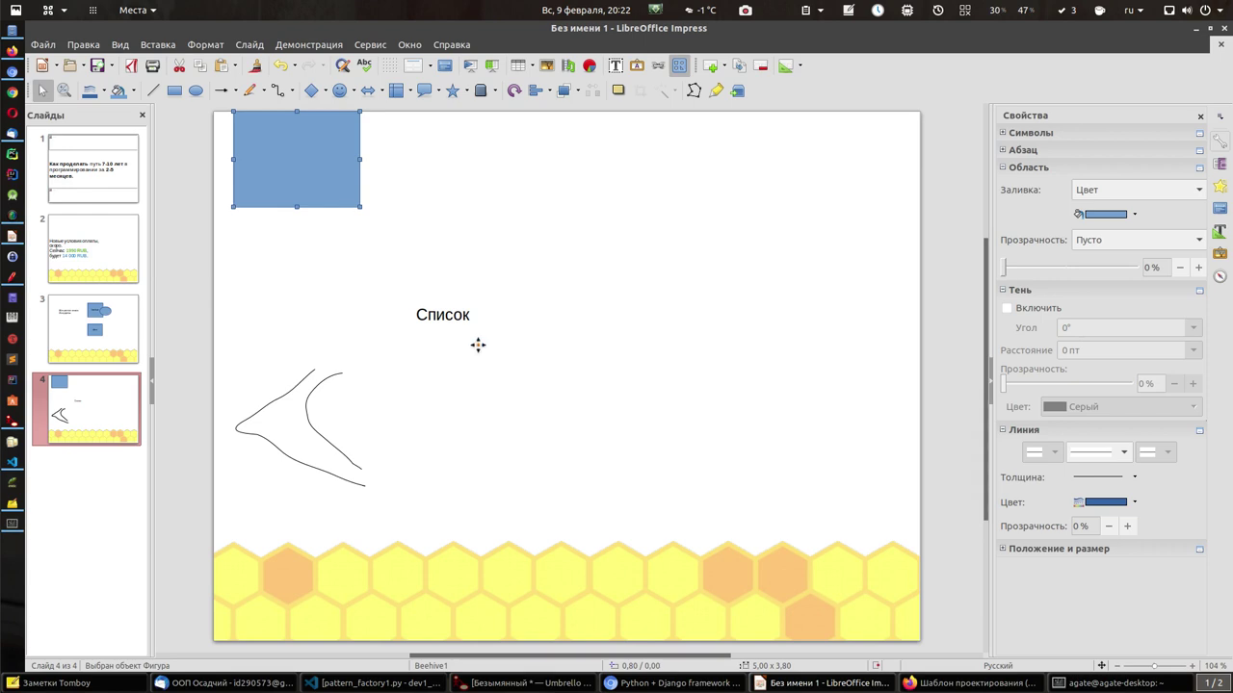
left_click(195, 90)
left_click_drag(473, 366, 572, 455)
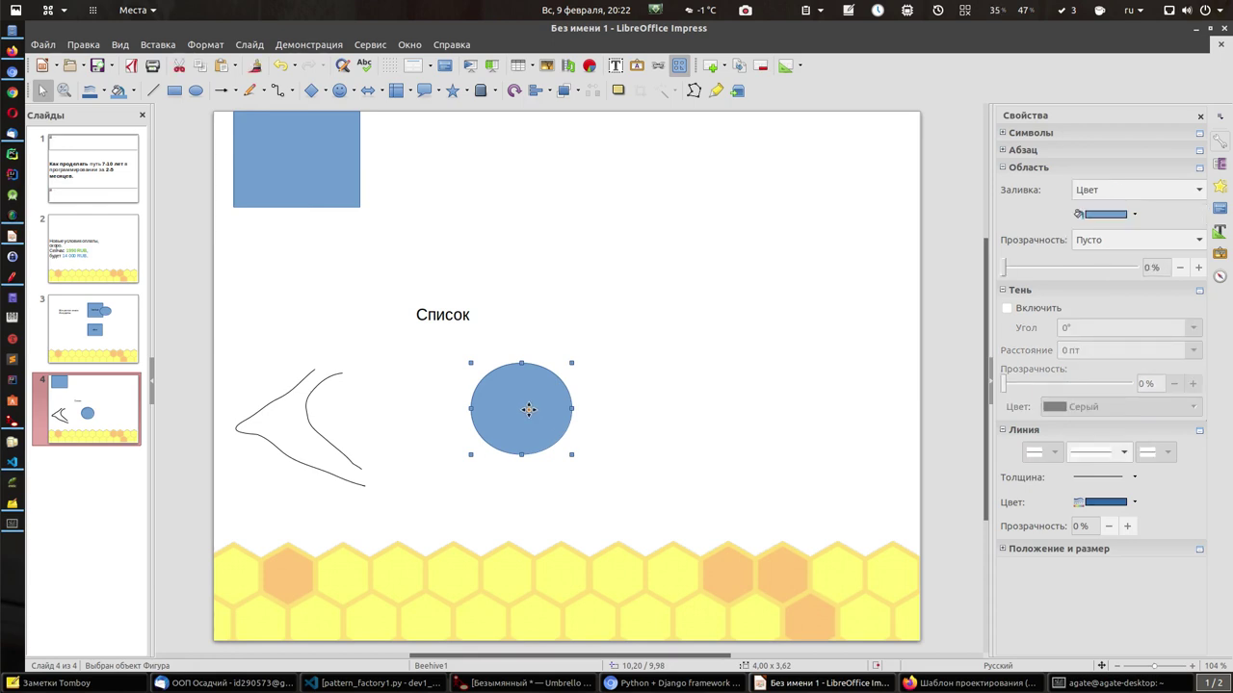
left_click(529, 409)
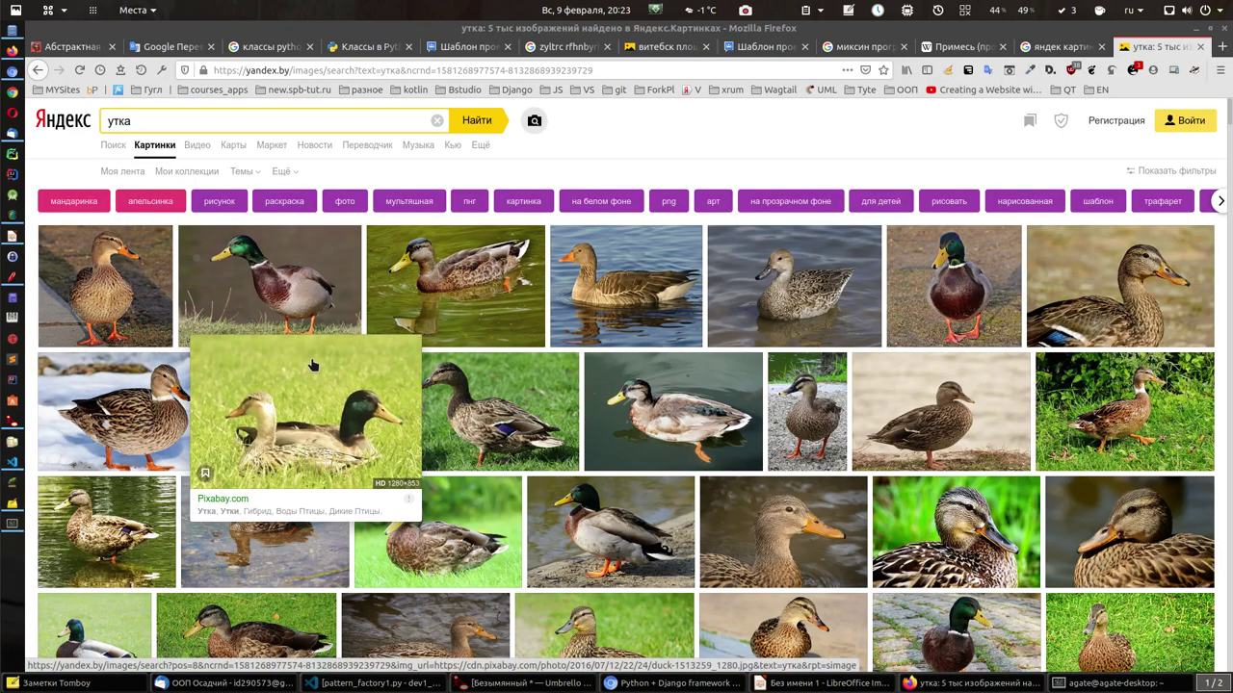
Step: Back in LibreOffice Impress, move the ellipse to the slide's upper edge and the text "Список" beside the rectangle's lower-right corner
left_click(791, 686)
left_click_drag(522, 387, 512, 146)
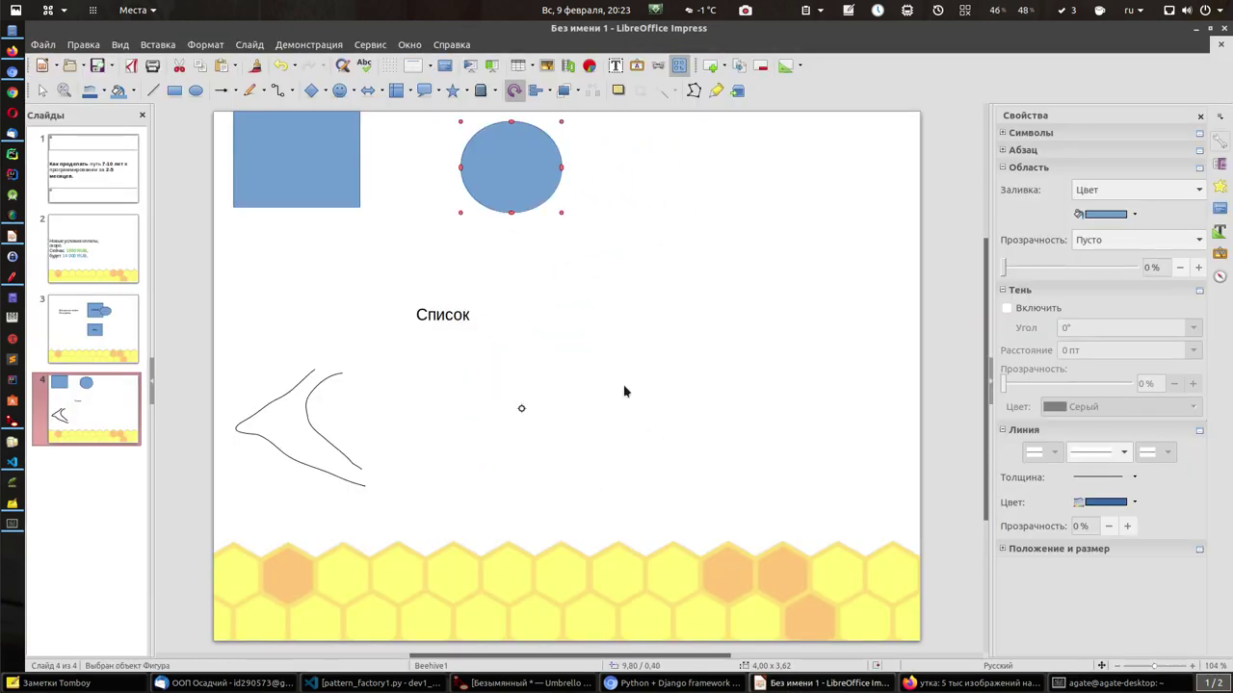
left_click(435, 301)
left_click_drag(434, 301, 389, 200)
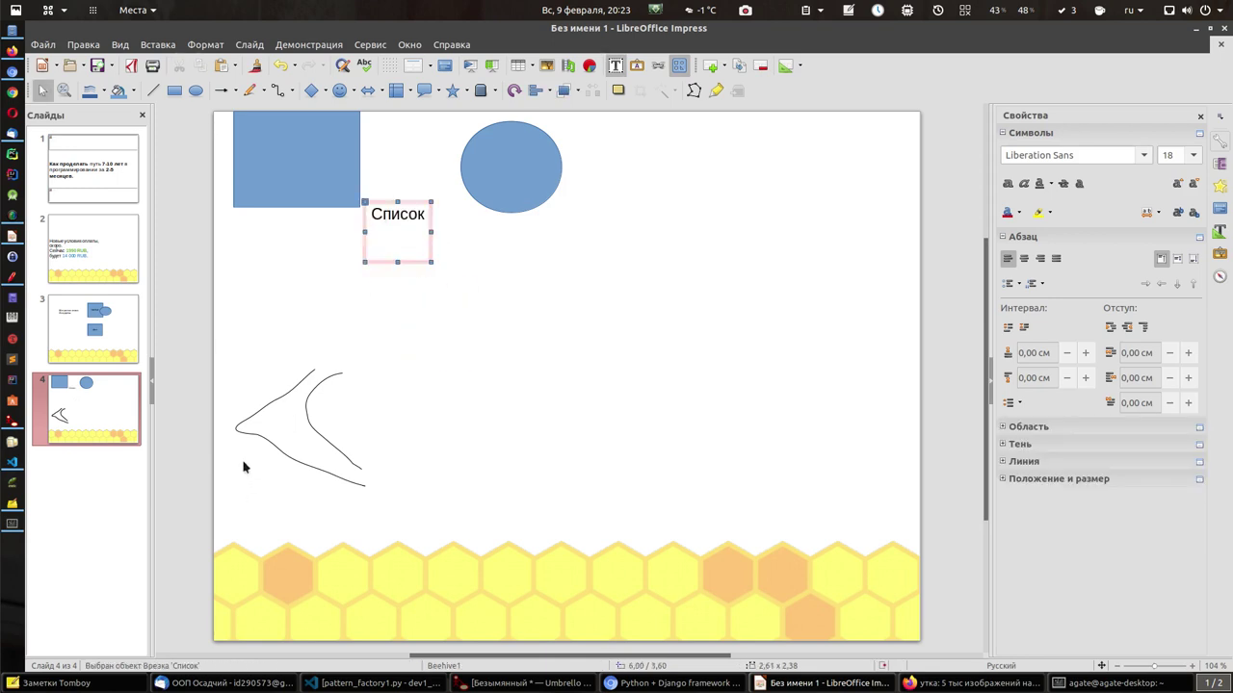
left_click(282, 424)
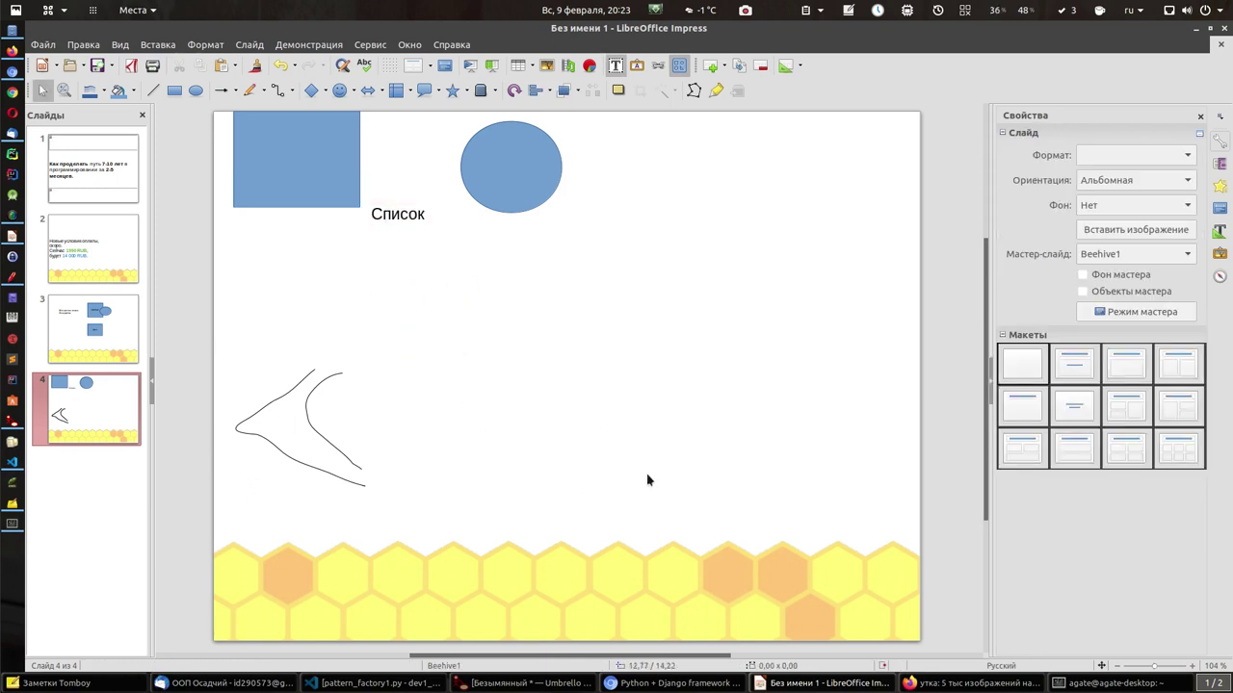
left_click(599, 401)
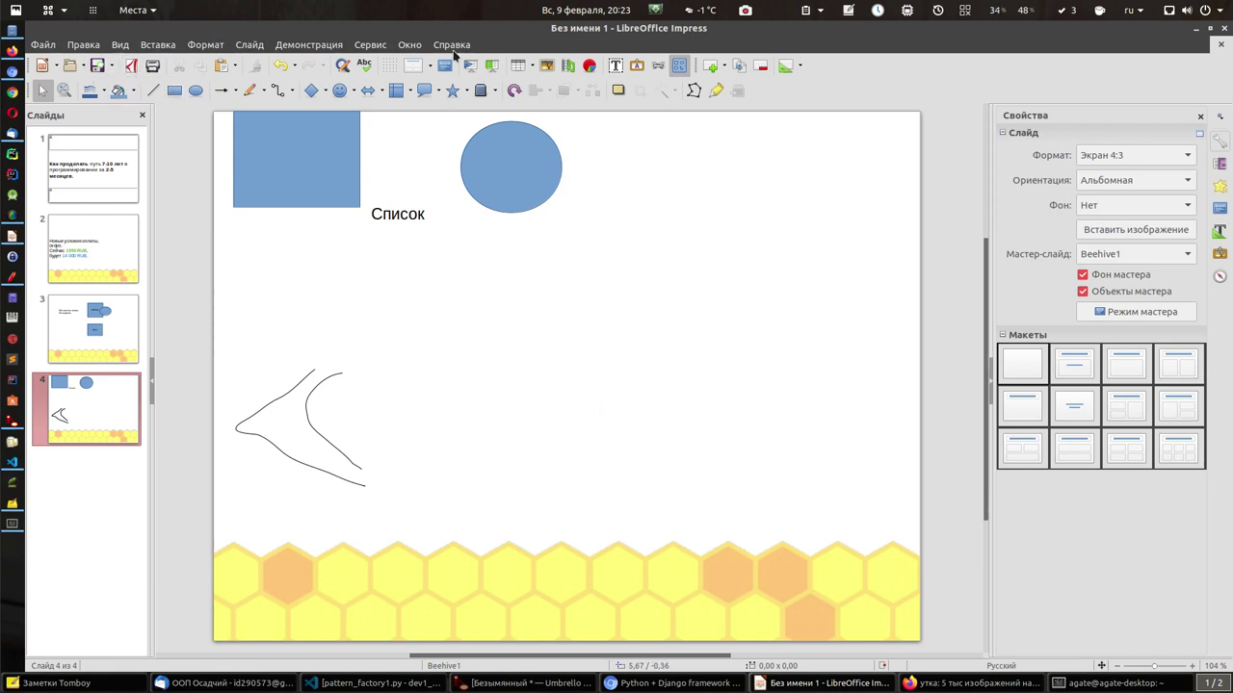
Step: Add a text box reading "Утка" below and to the right of the ellipse
left_click(614, 66)
left_click(595, 229)
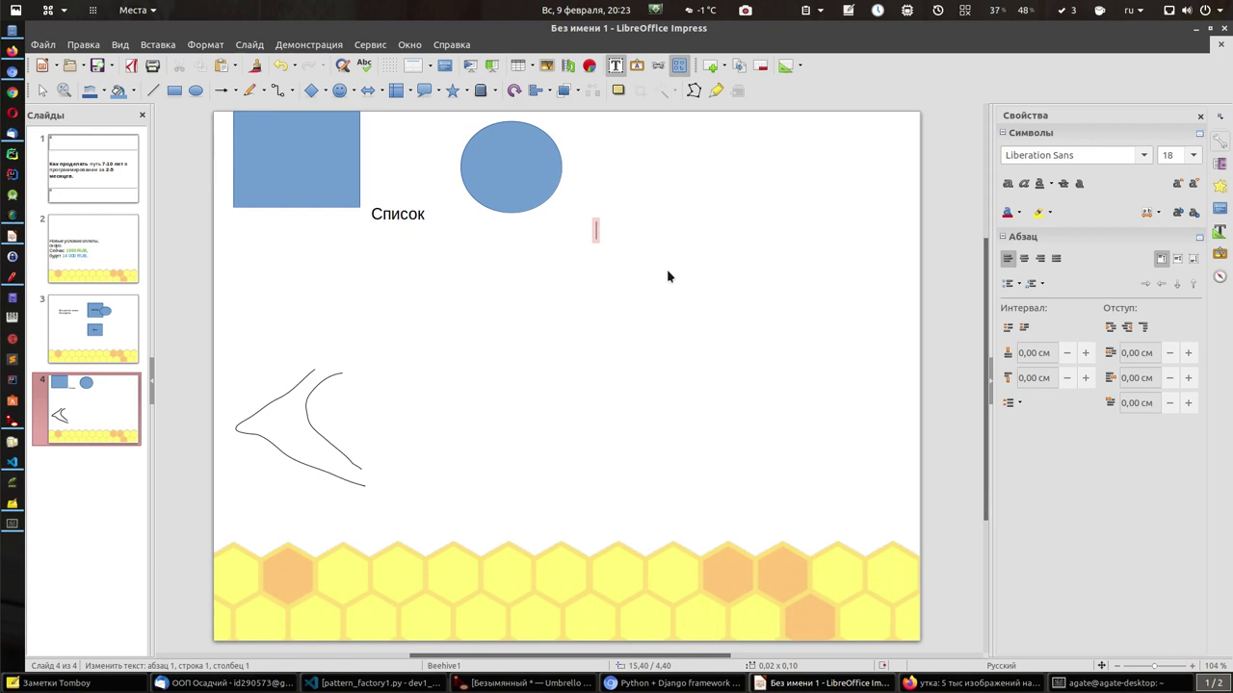
type("Утка")
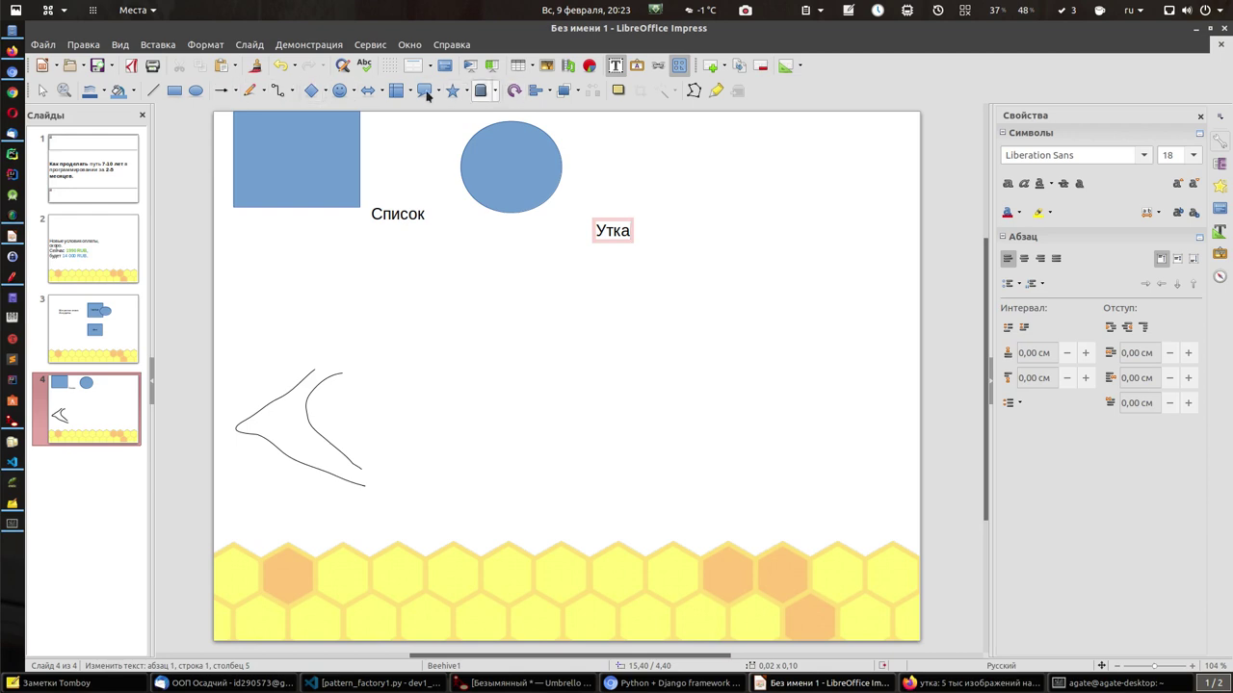
Step: Draw two rectangles below the ellipse, about 5.80 × 3.60 cm and 4.00 × 3.60 cm, and paste the copied duck picture beside them
left_click(178, 95)
left_click_drag(465, 344, 554, 332)
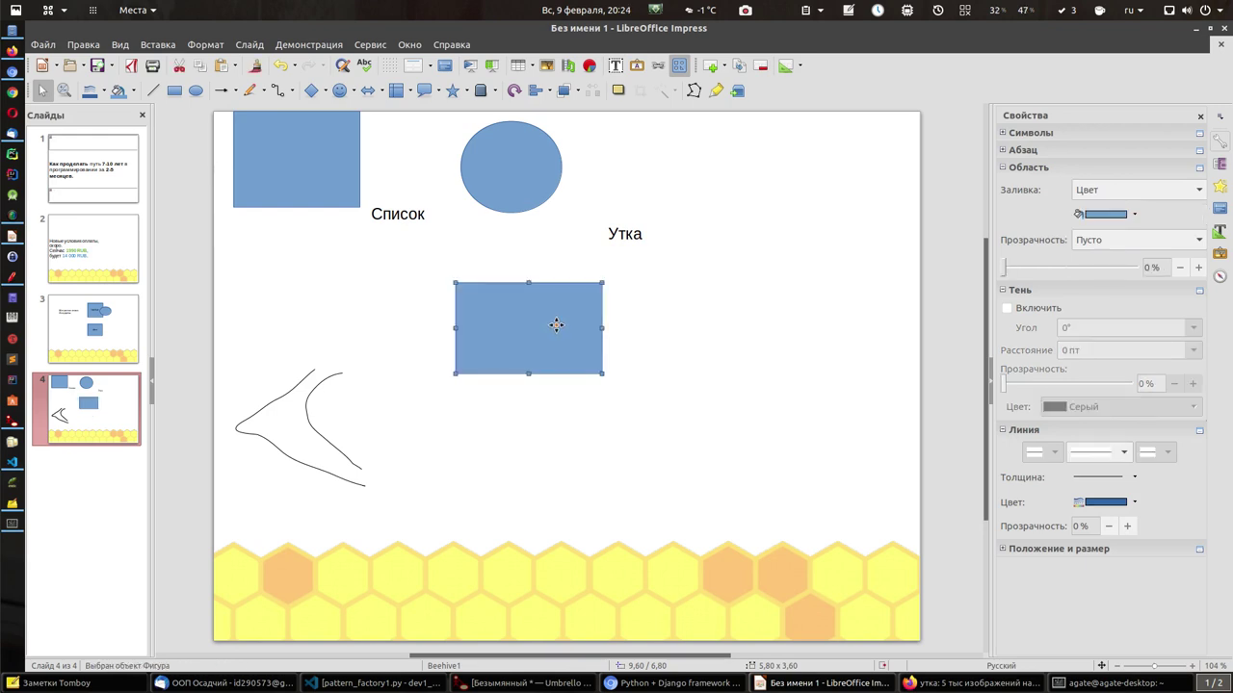
left_click(174, 95)
left_click_drag(510, 398, 611, 491)
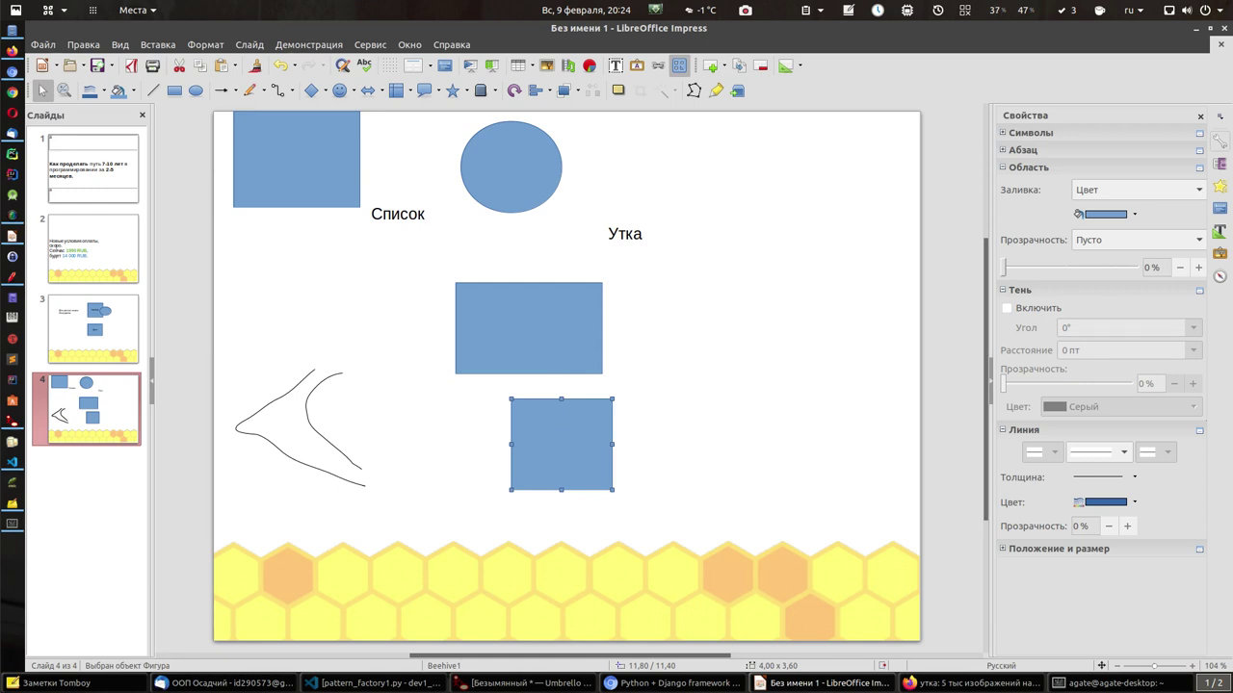
key("ctrl+v")
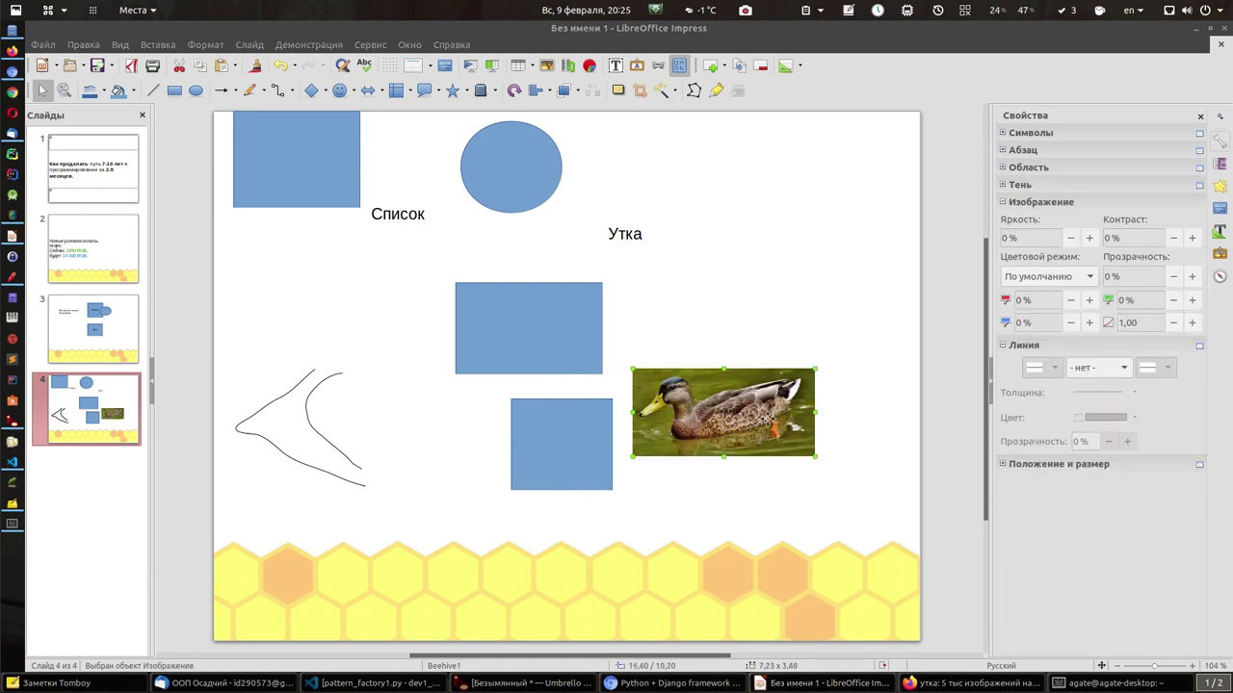